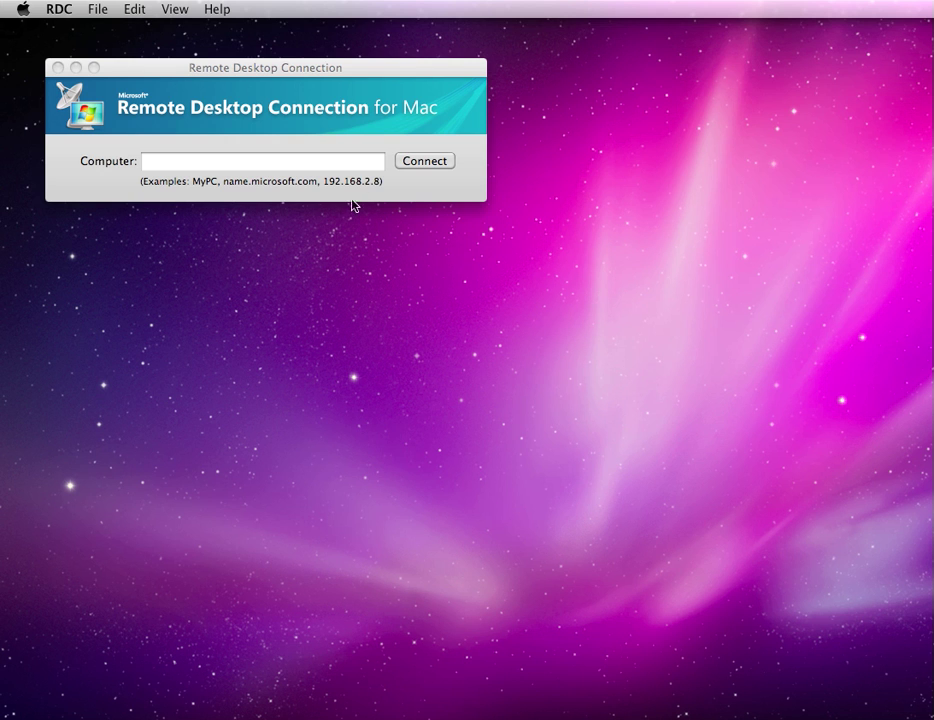
Step: Connect Remote Desktop to 192.168.1.27, accepting the credentials prompt and unverified identity warning
left_click(233, 69)
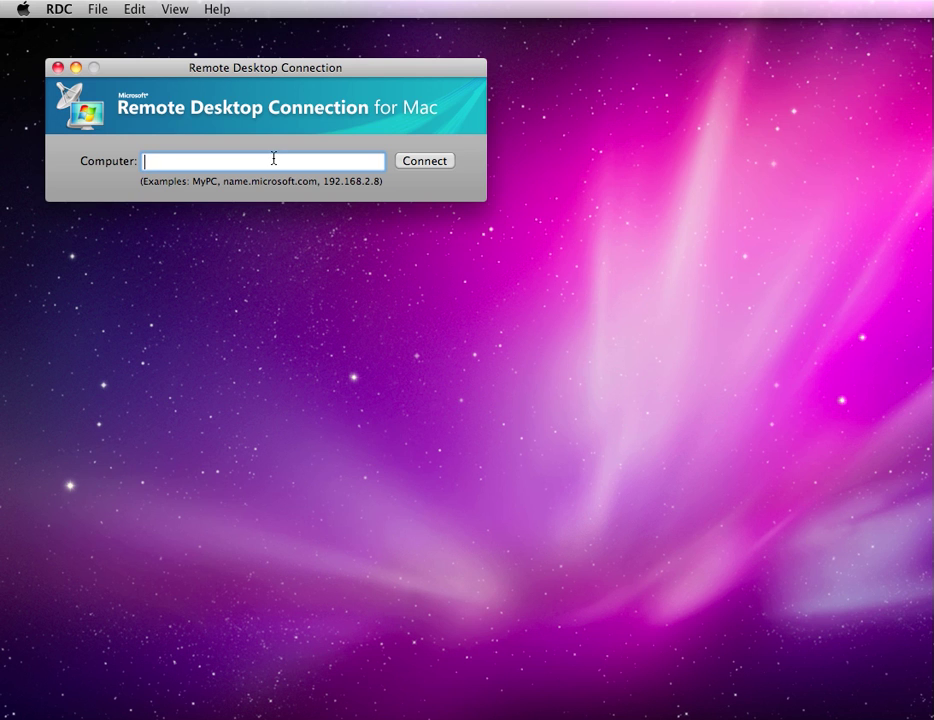
type("192.168.1.27")
left_click(450, 161)
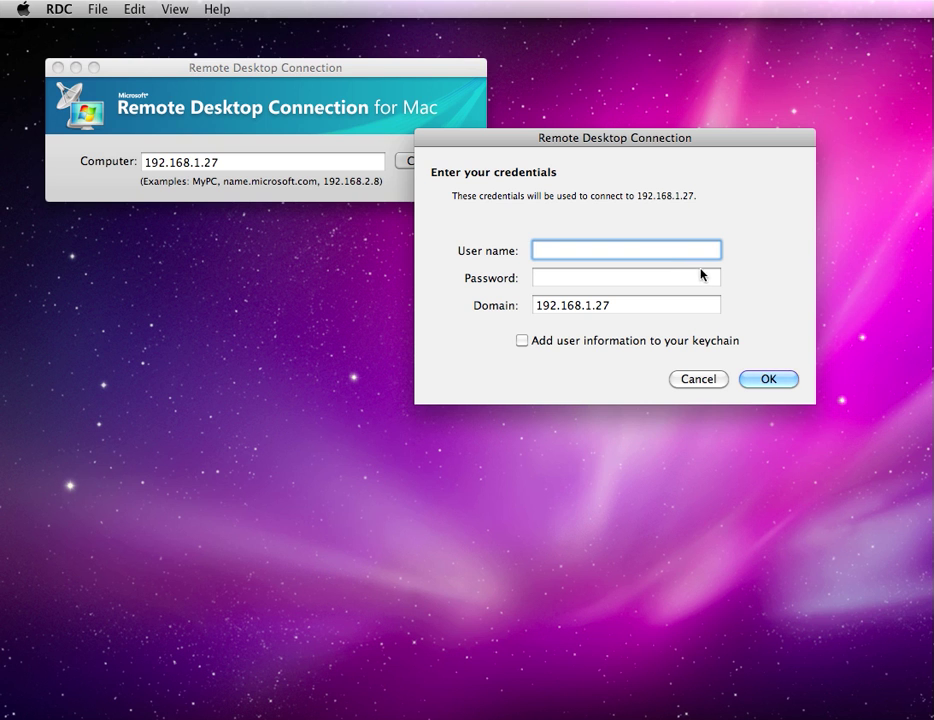
left_click(766, 381)
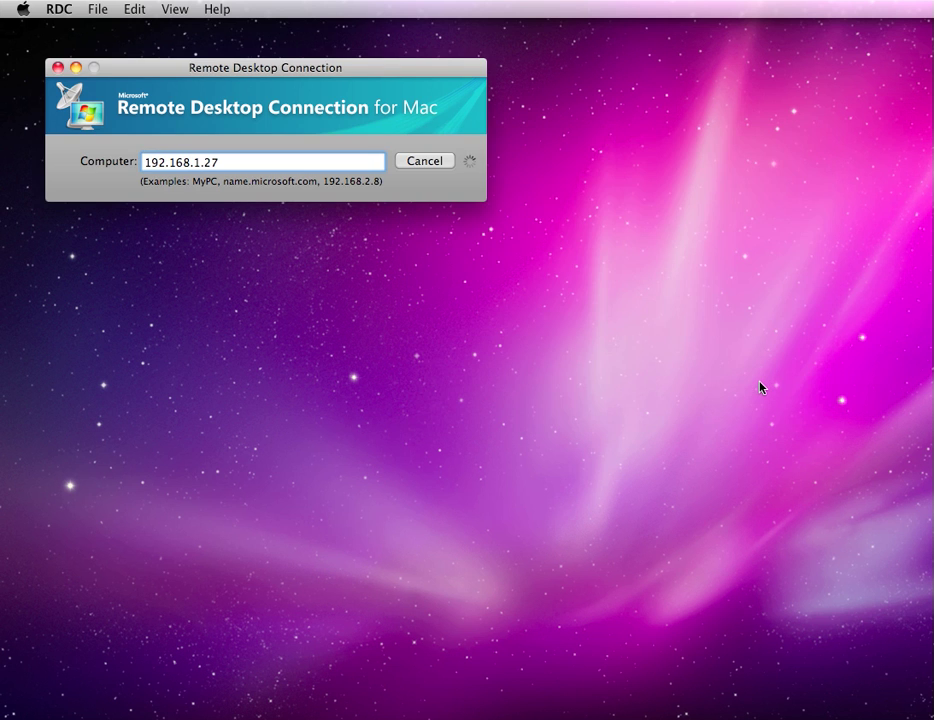
left_click(765, 371)
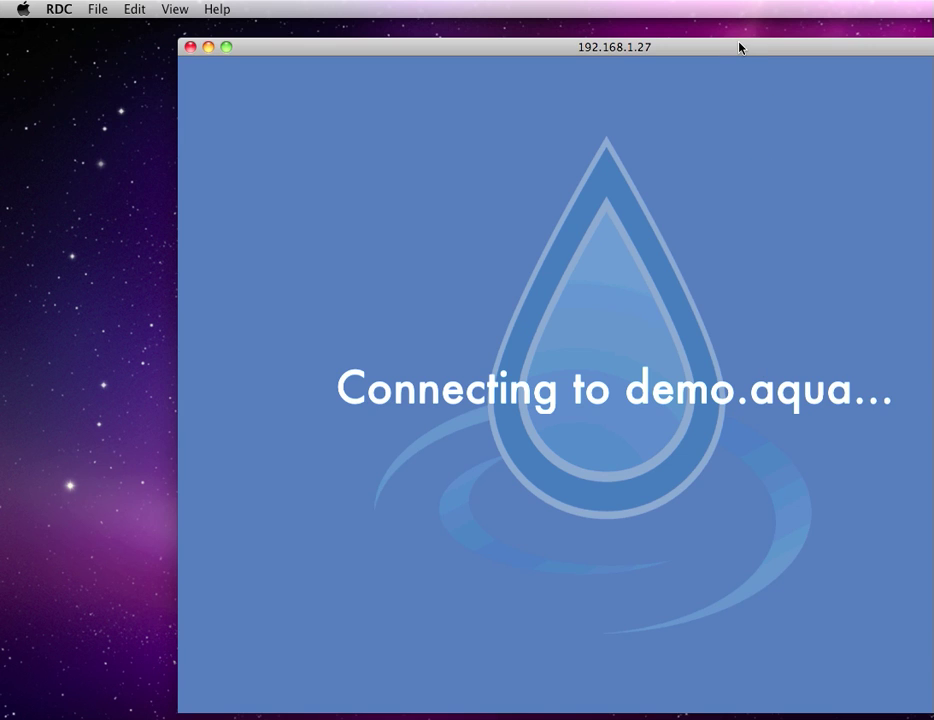
left_click_drag(740, 47, 591, 20)
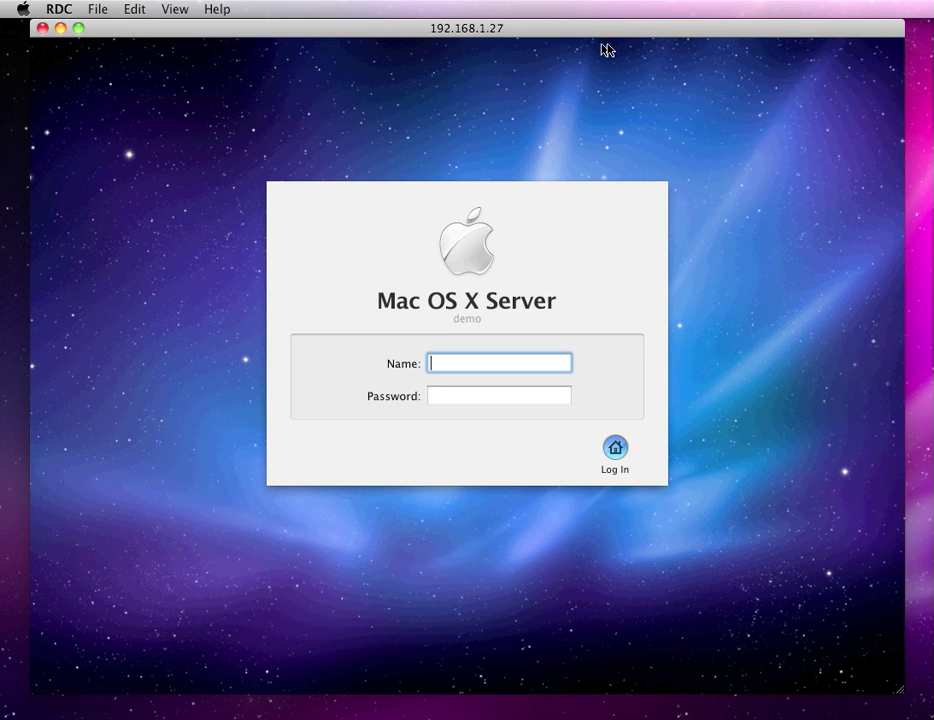
Step: Sign in to the remote Mac with the demo account's user name and password
type("demo1")
key("Tab")
type("demo1")
key("Return")
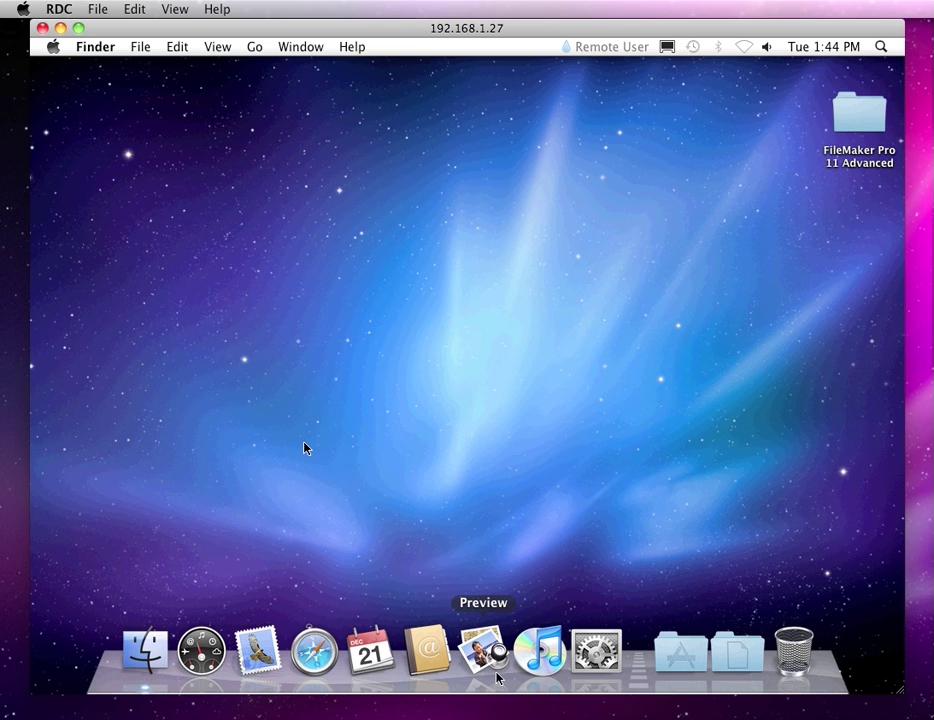
Step: Open the Applications > Server folder in a Finder window
left_click(155, 648)
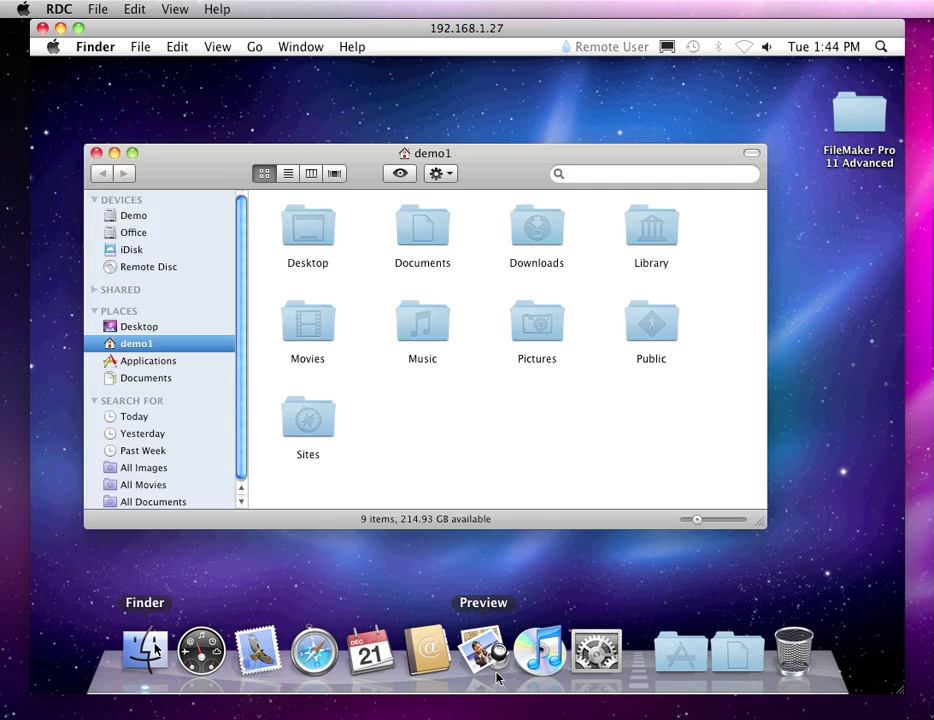
left_click(150, 361)
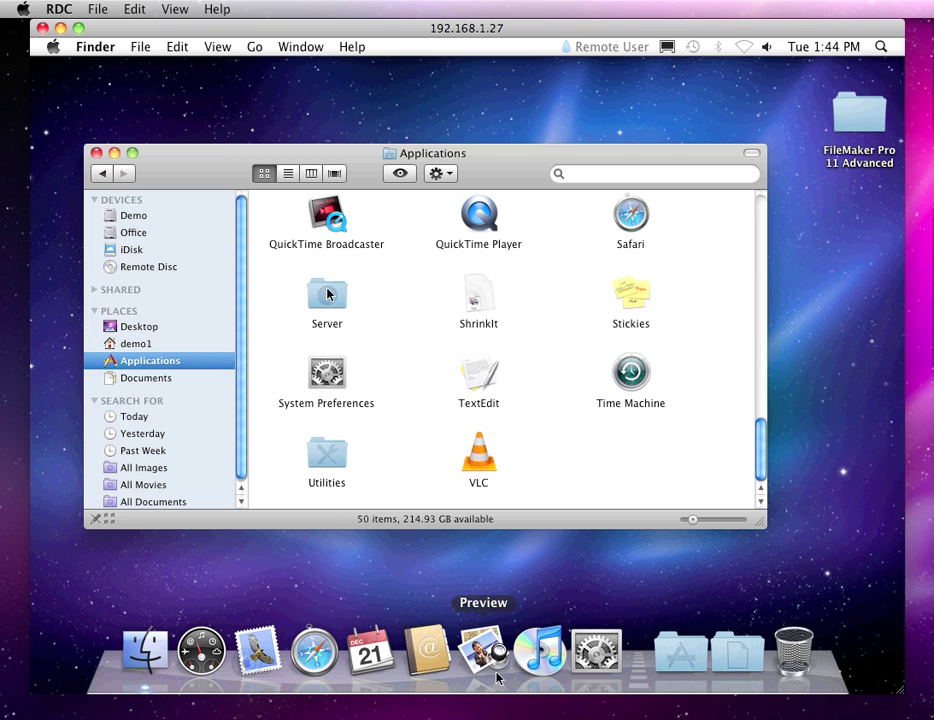
double_click(327, 293)
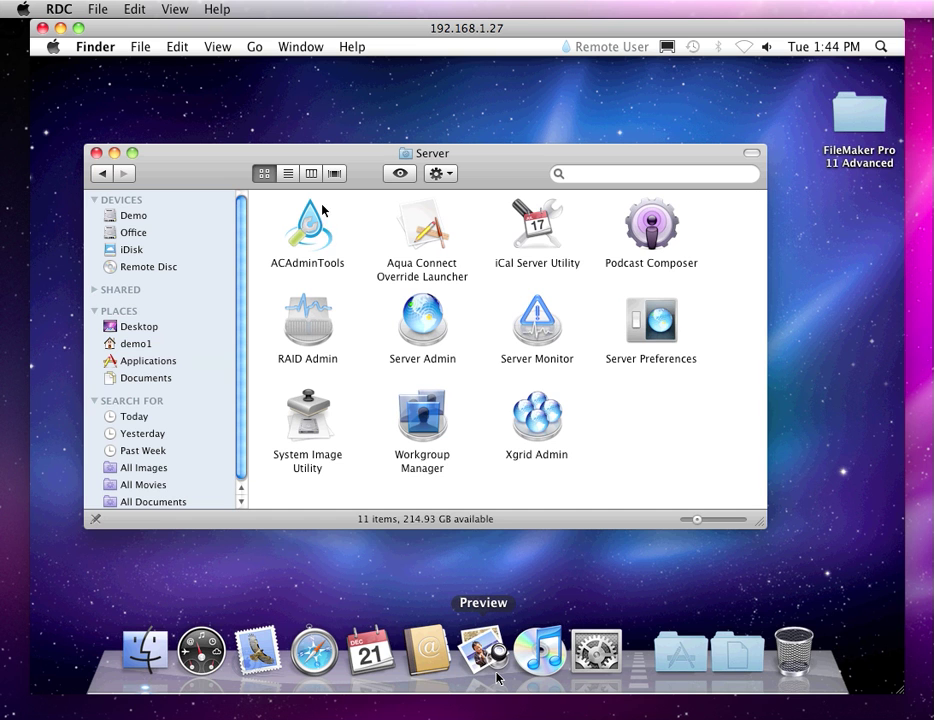
Step: Launch ACAdminTools, connect to host localhost, and sign in with the administrator name and password
double_click(316, 222)
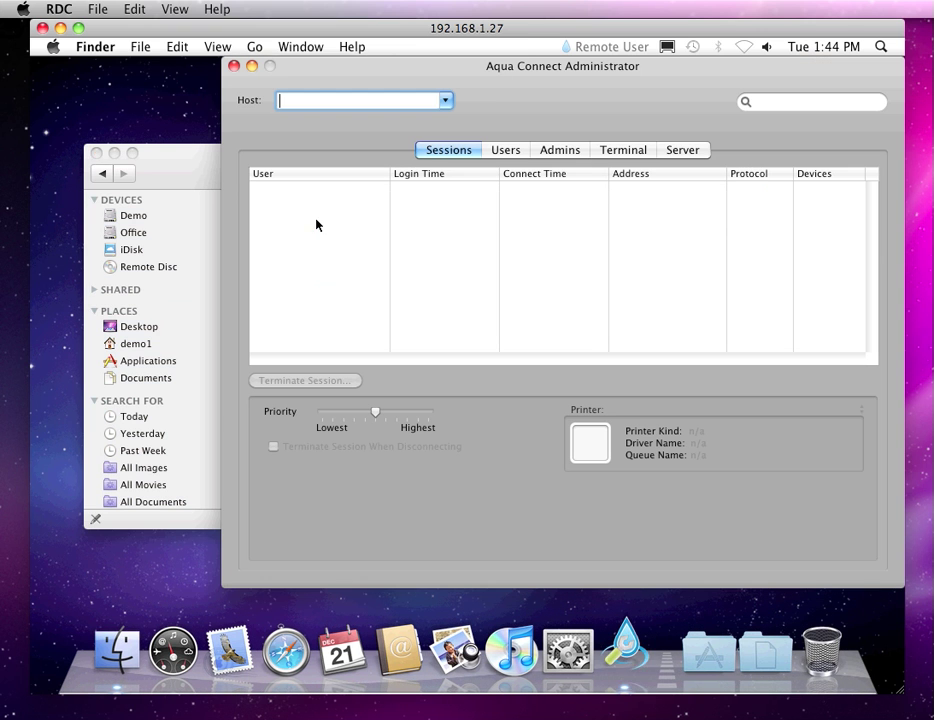
type("localhost")
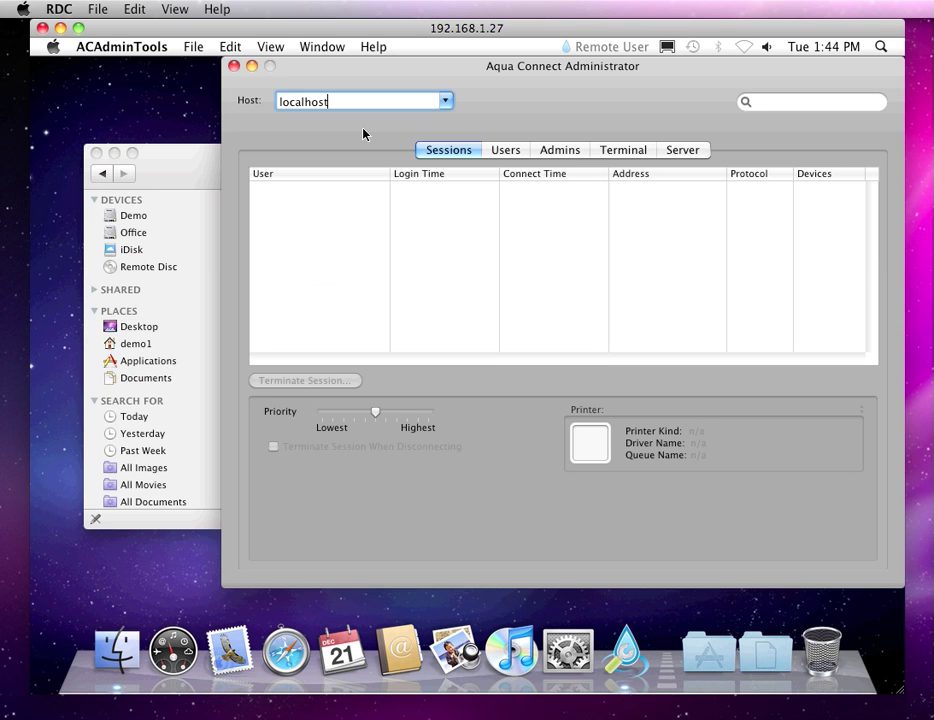
key("Return")
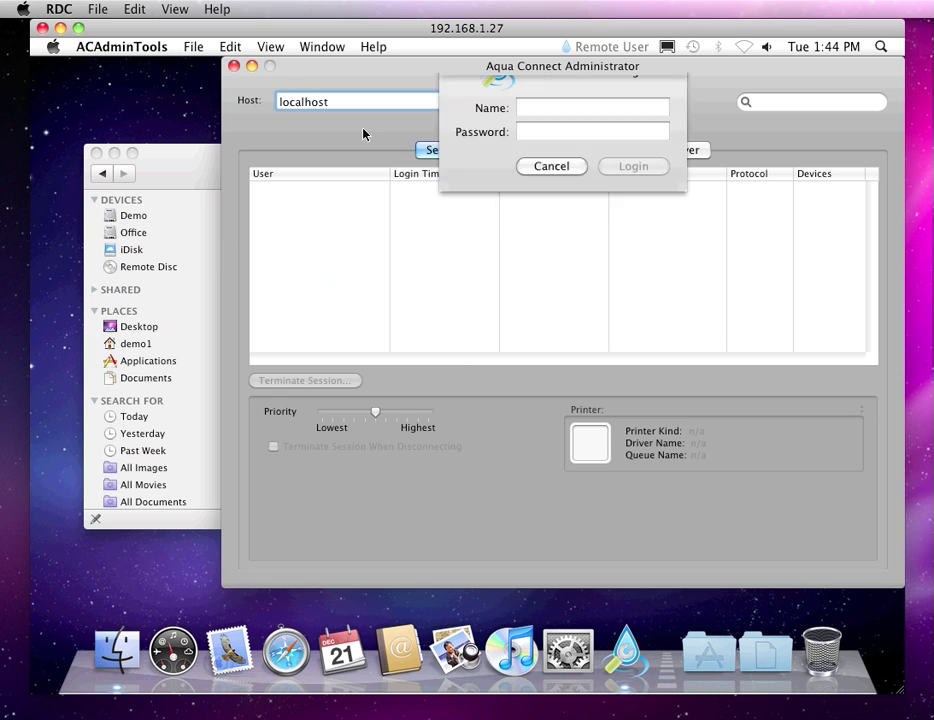
type("ac")
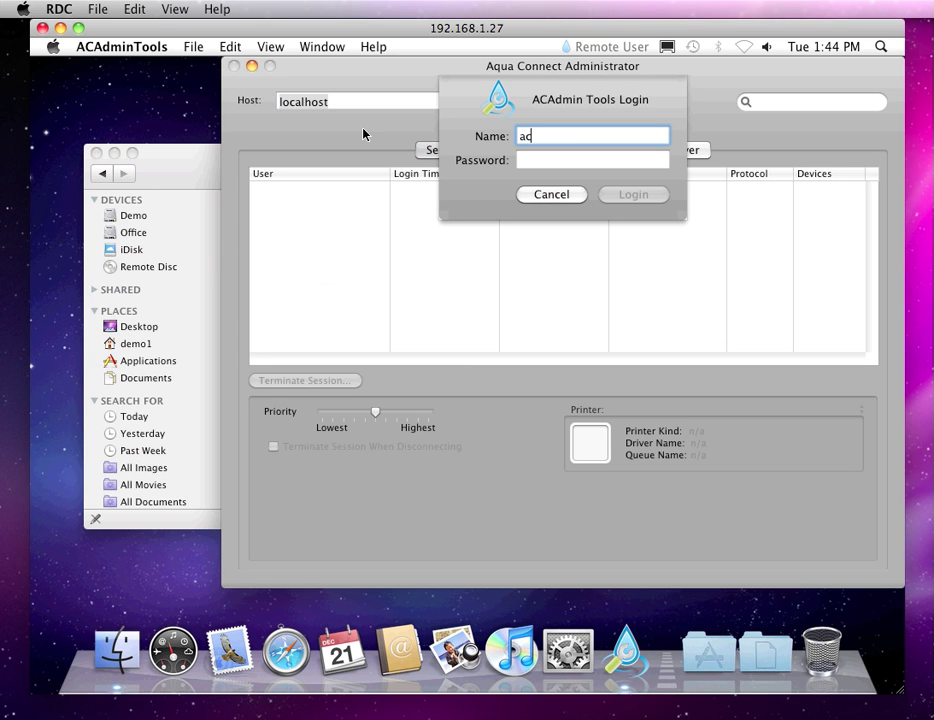
type("admin")
key("Tab")
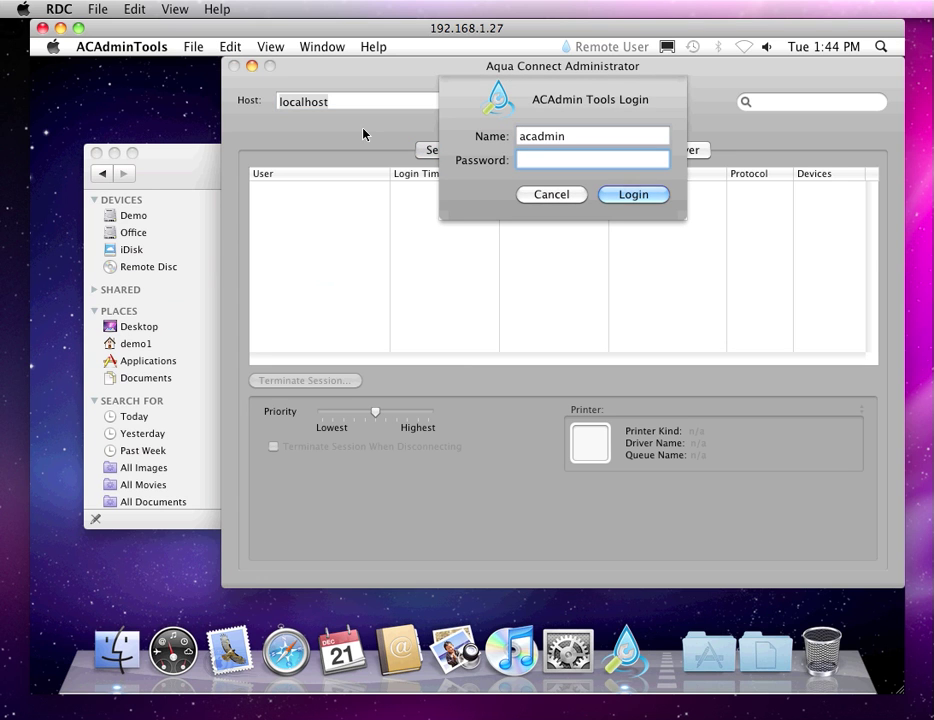
type("•••••")
key("Return")
Step: Start terminating the 192.168.1.108 RDP session, cancel it, then switch to the Users list
left_click_drag(496, 71, 397, 52)
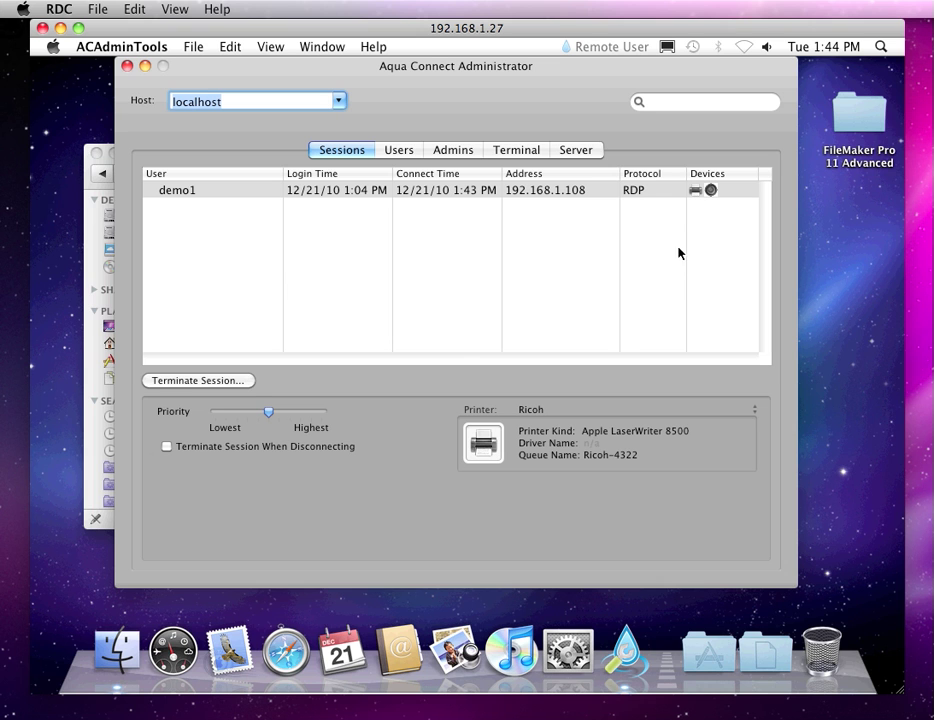
left_click(229, 383)
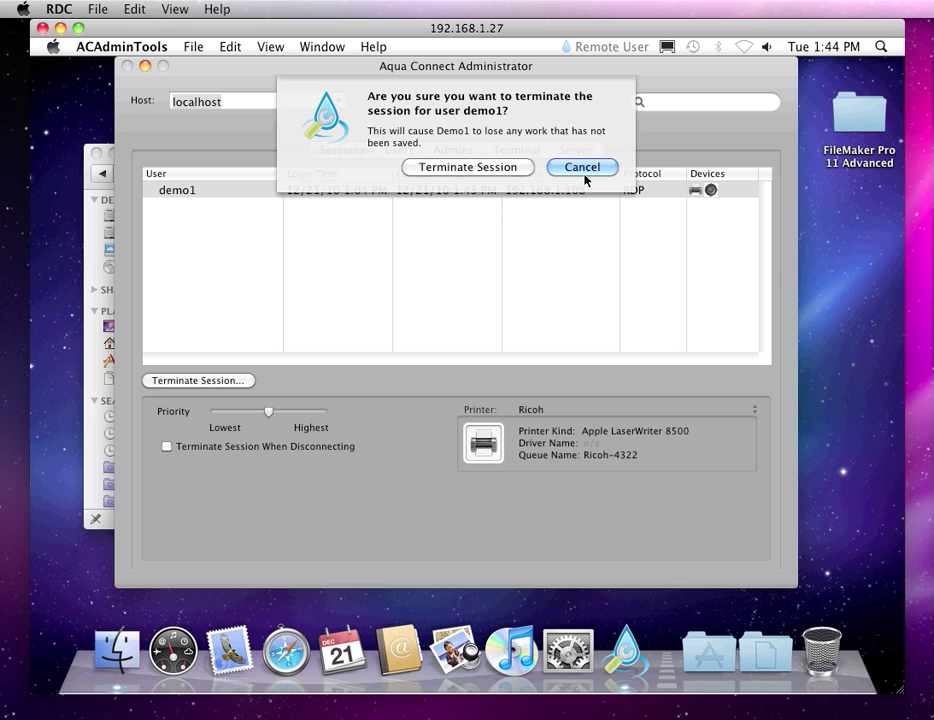
left_click(584, 168)
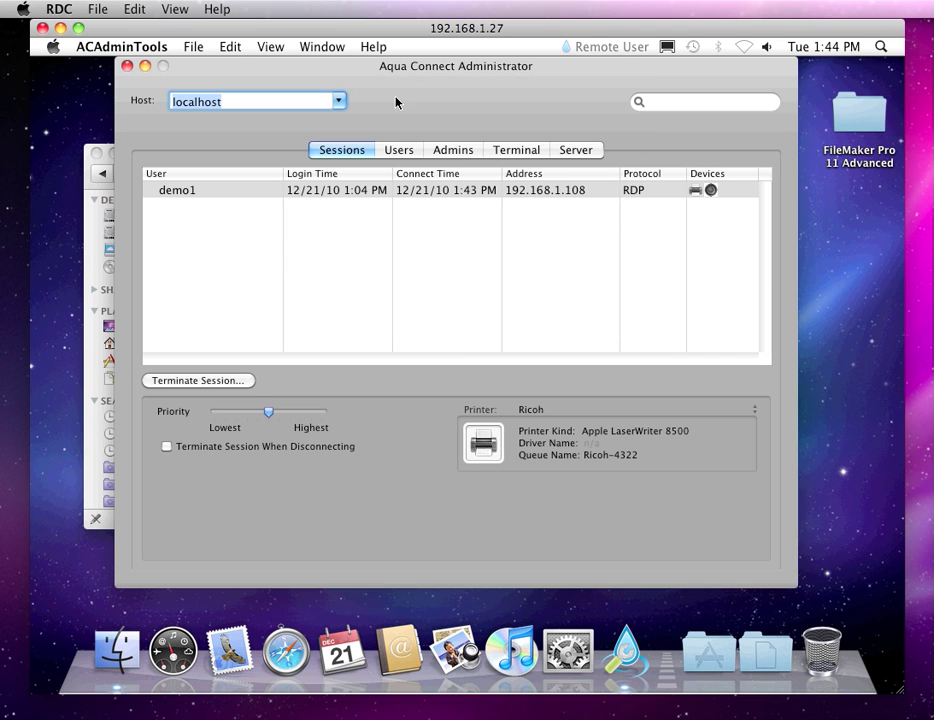
left_click(398, 155)
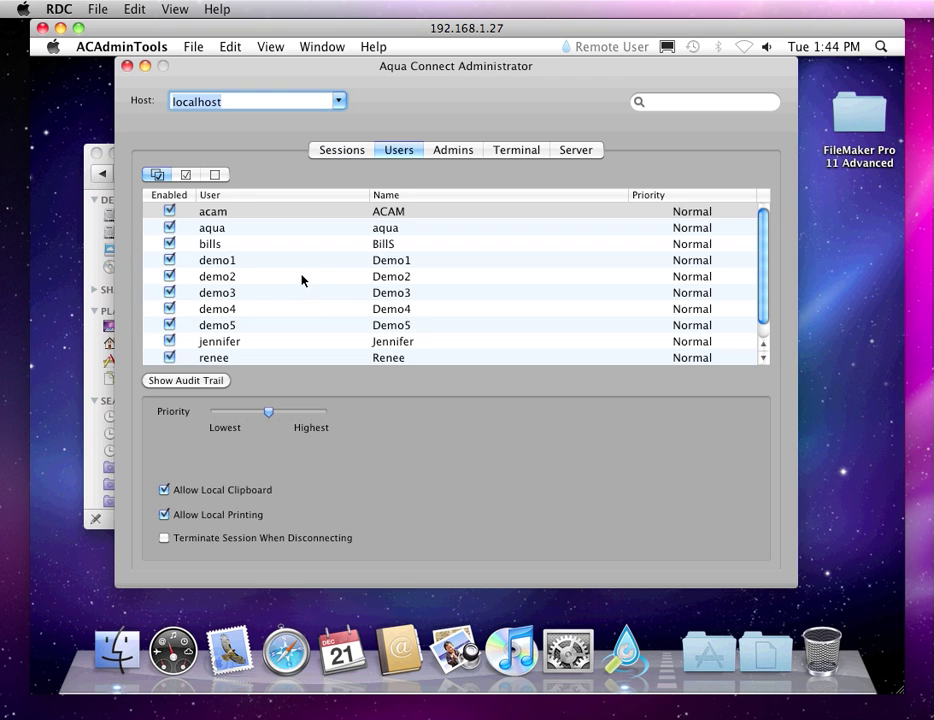
Step: Scroll the Users list and select the user aqua
scroll(302, 280, "down", 1)
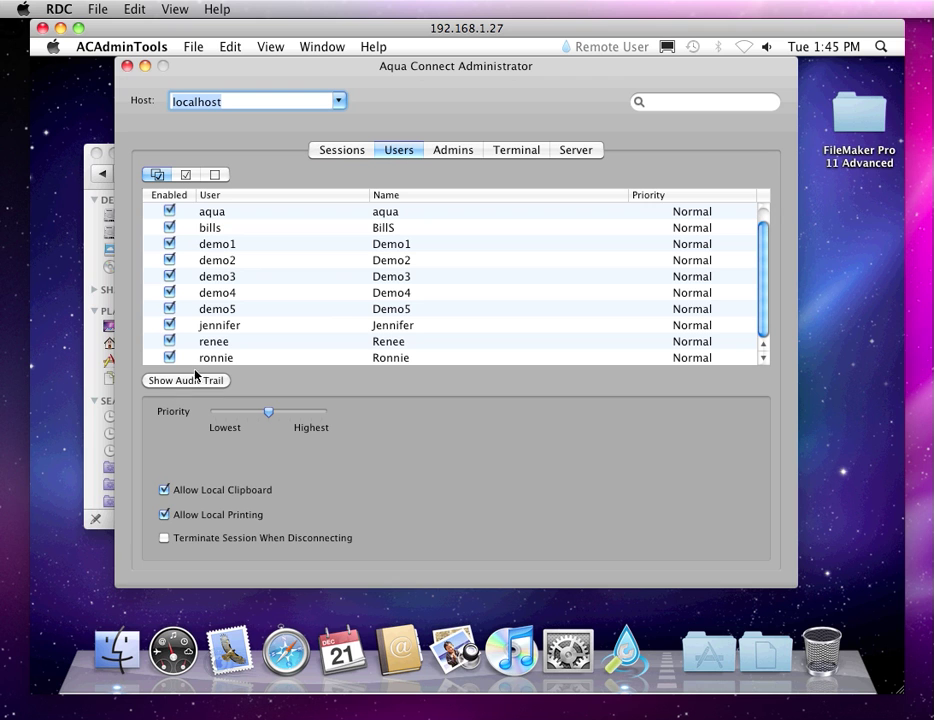
left_click(207, 216)
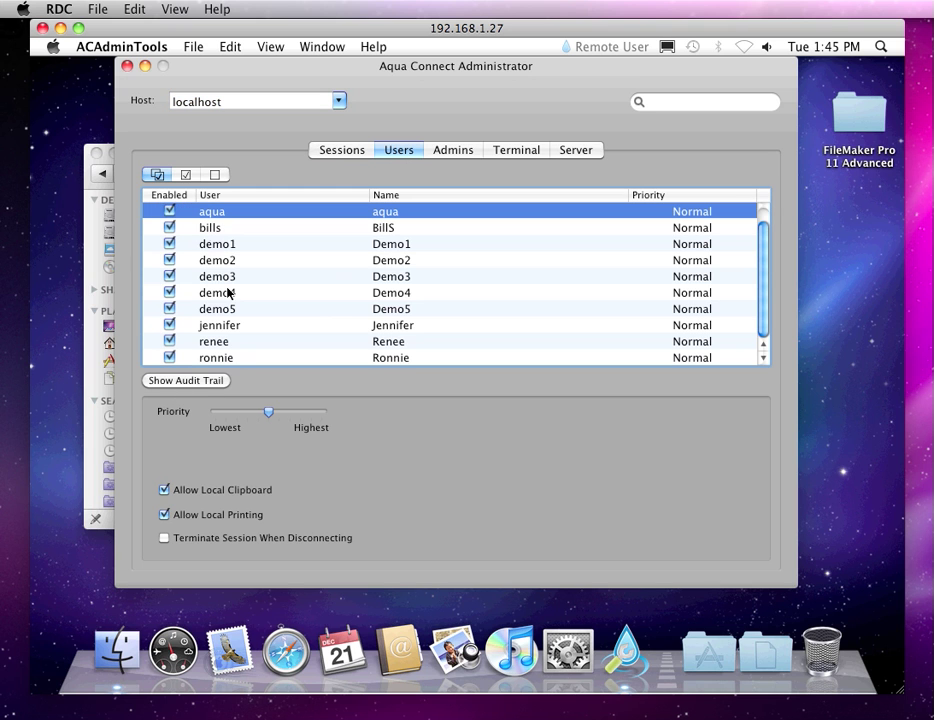
Step: View aqua's audit trail showing 0 records for 12/8–12/21/2010, then close it
left_click(205, 384)
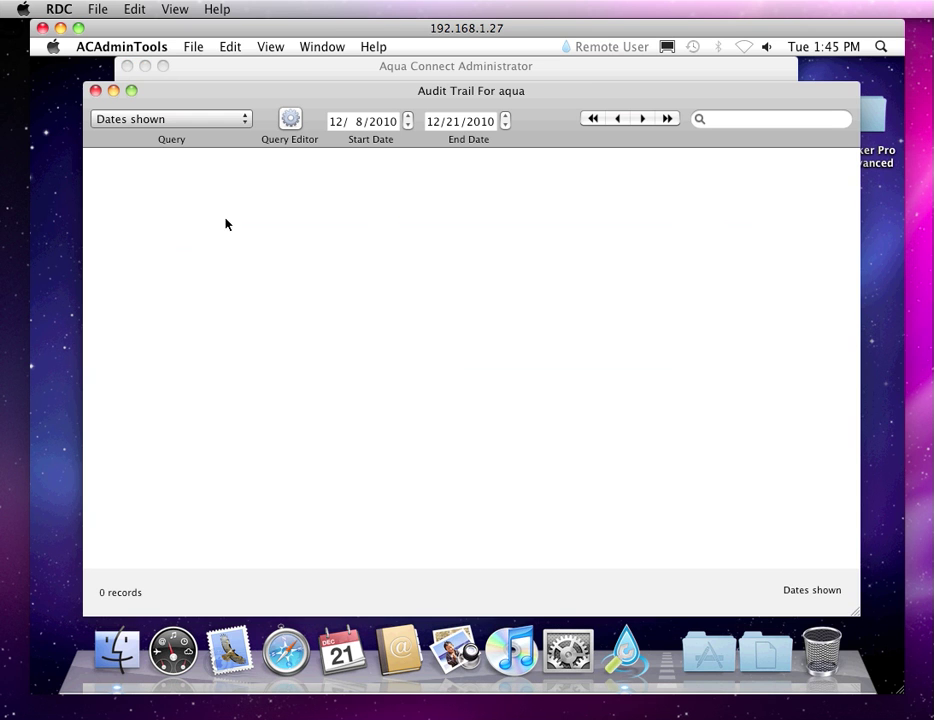
left_click_drag(397, 84, 390, 84)
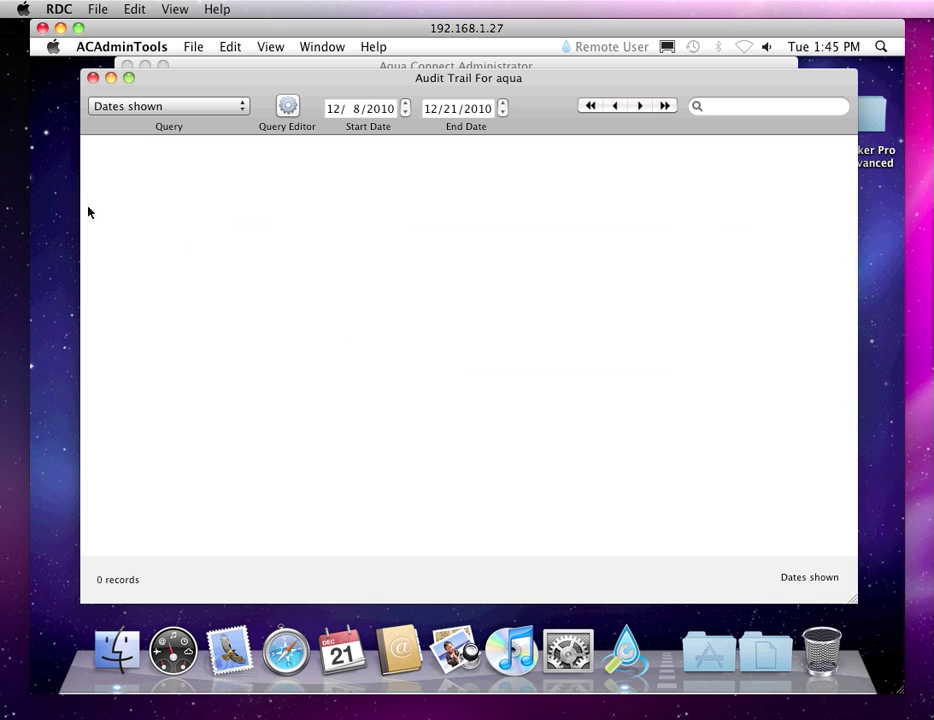
left_click(92, 78)
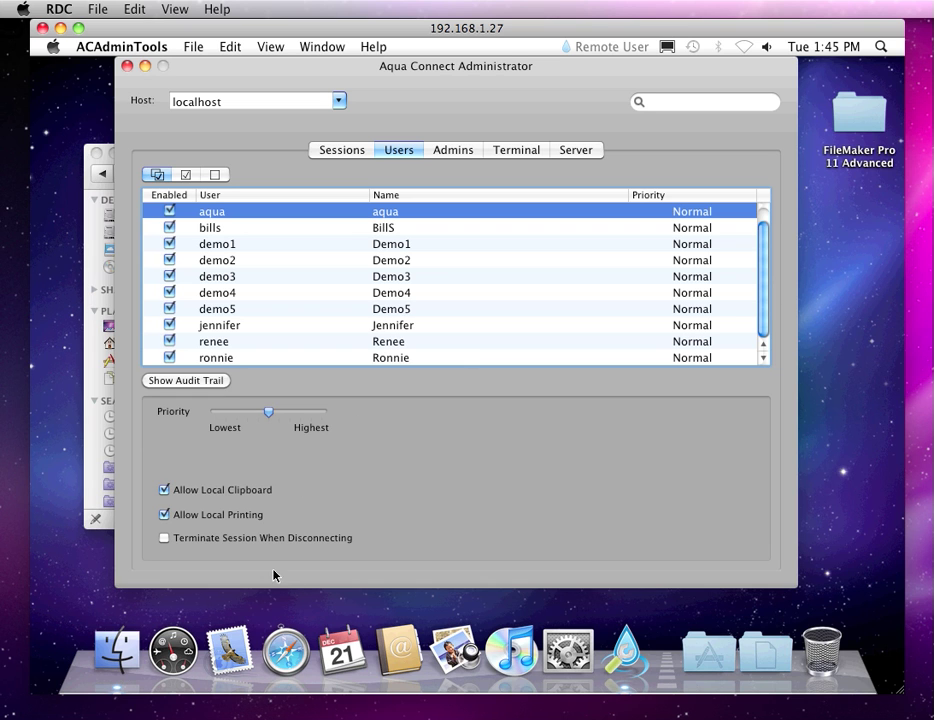
Step: View the Admins list, then the Terminal VNC settings: port 5901, Thousands of colors, 1024 x 768
left_click(451, 152)
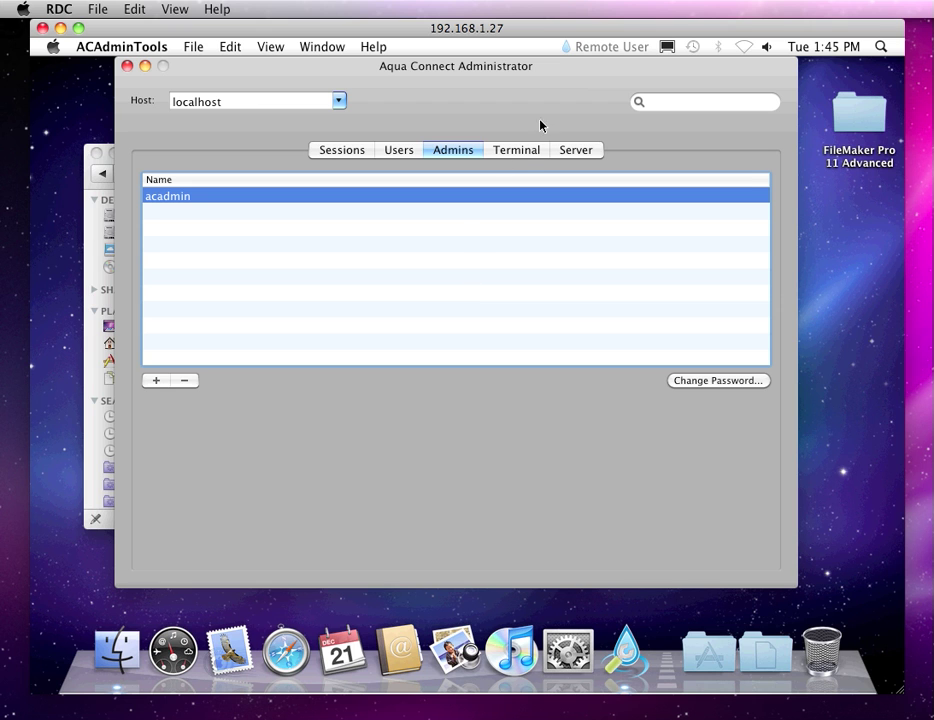
left_click(522, 154)
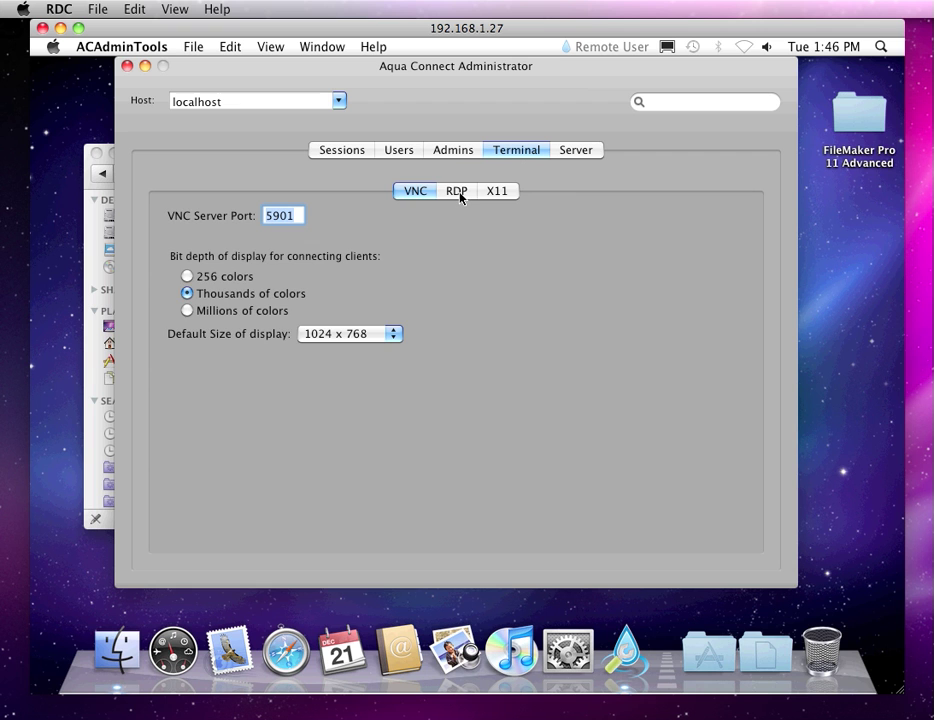
Step: Browse the RDP, X11 and VNC settings, then view Server version 3.5.3456 and session limits
left_click(458, 191)
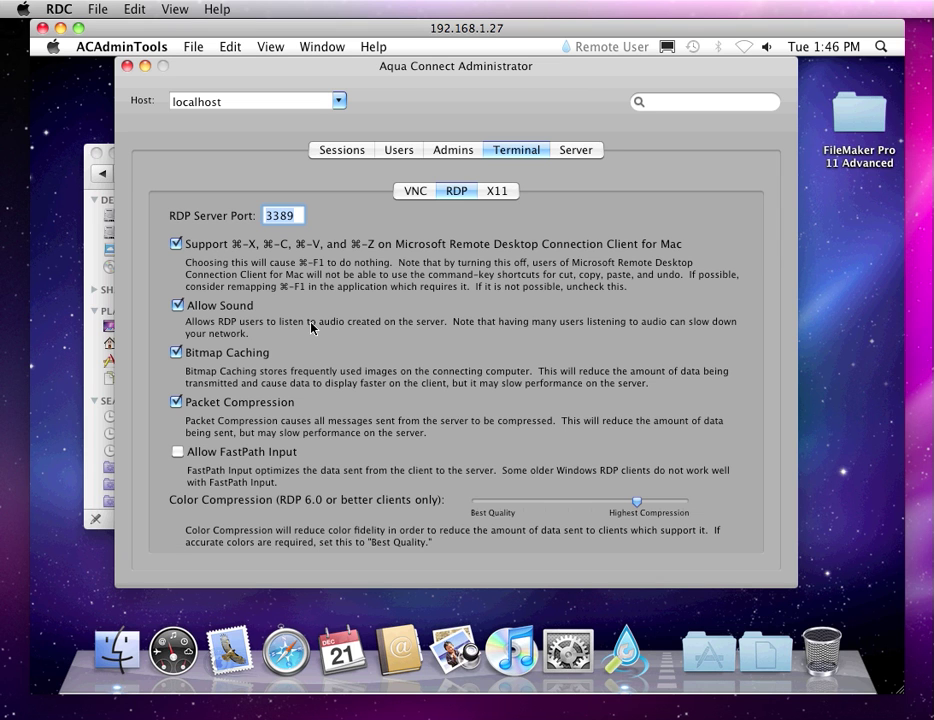
left_click(497, 192)
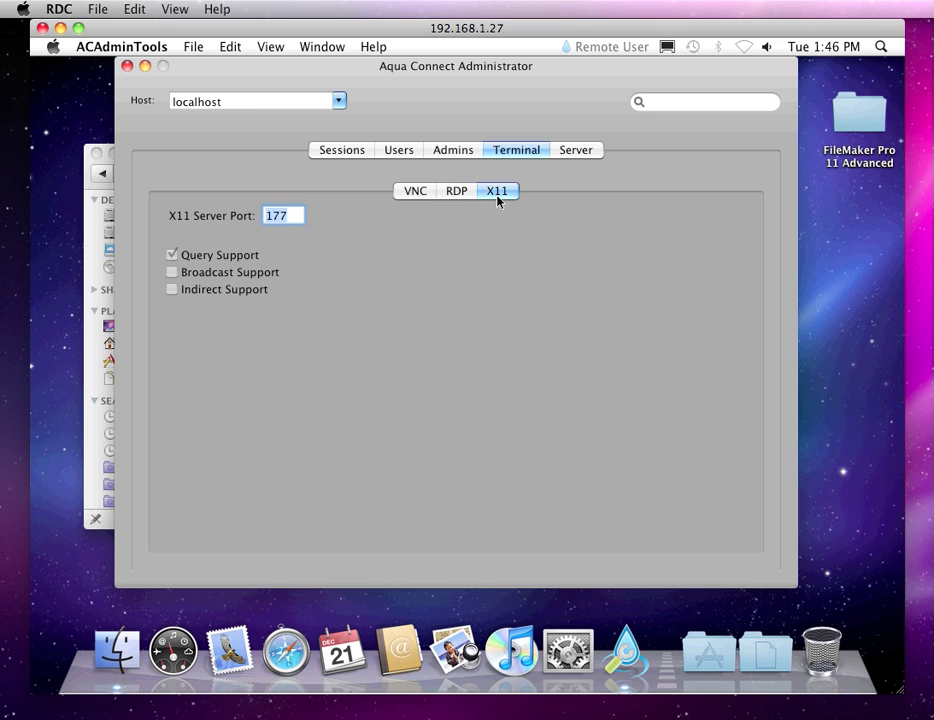
left_click(421, 190)
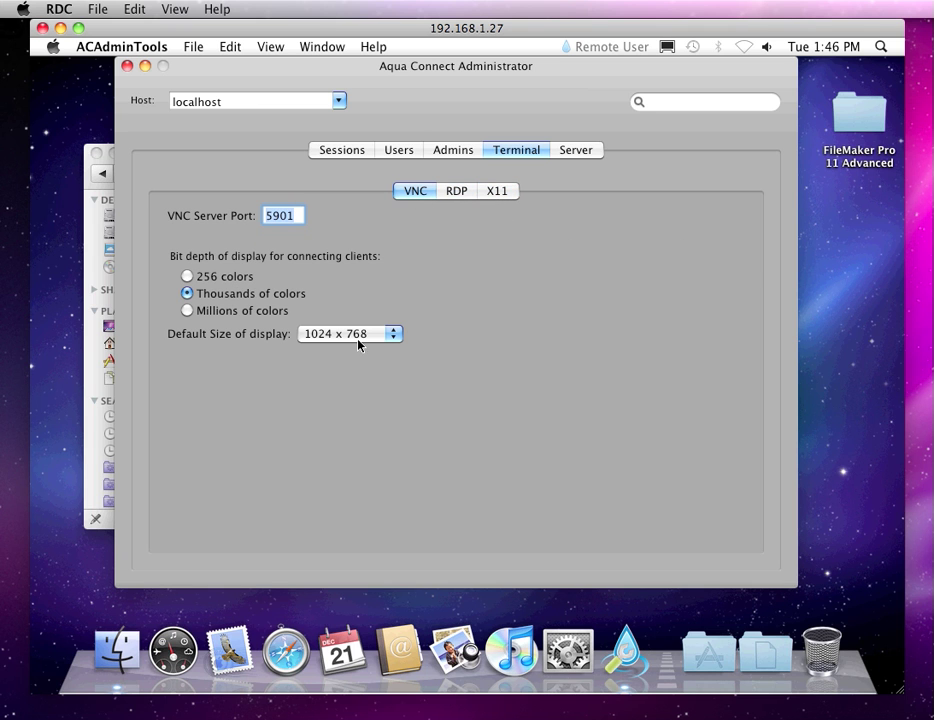
left_click(464, 190)
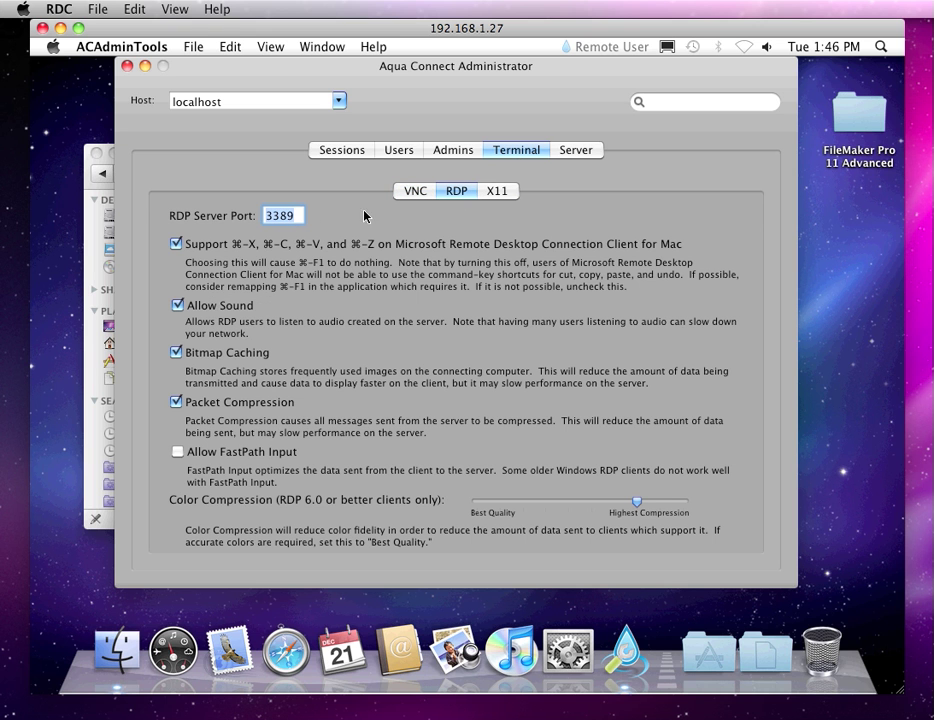
left_click(588, 153)
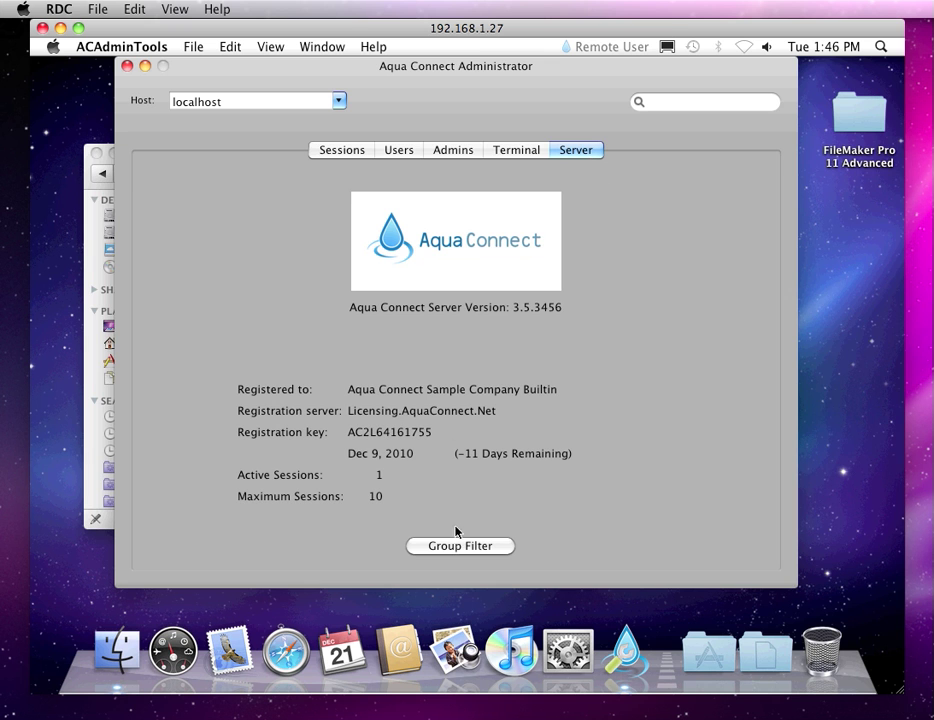
Step: Open Group Filters, centre its window, and scroll through groups accessibility to wheel, none enabled
left_click(431, 546)
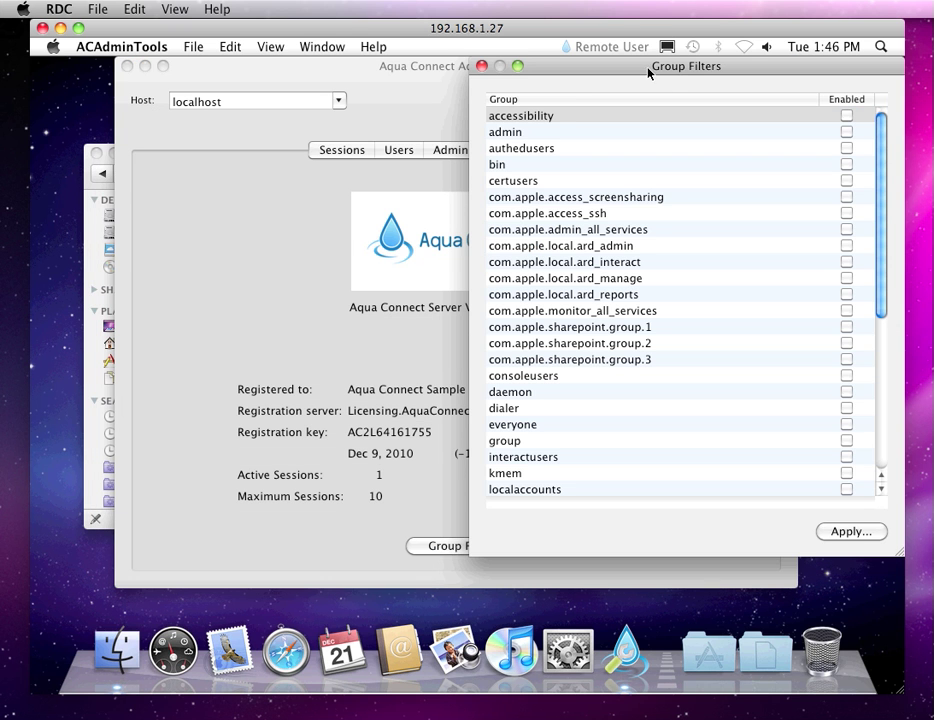
left_click_drag(648, 72, 440, 77)
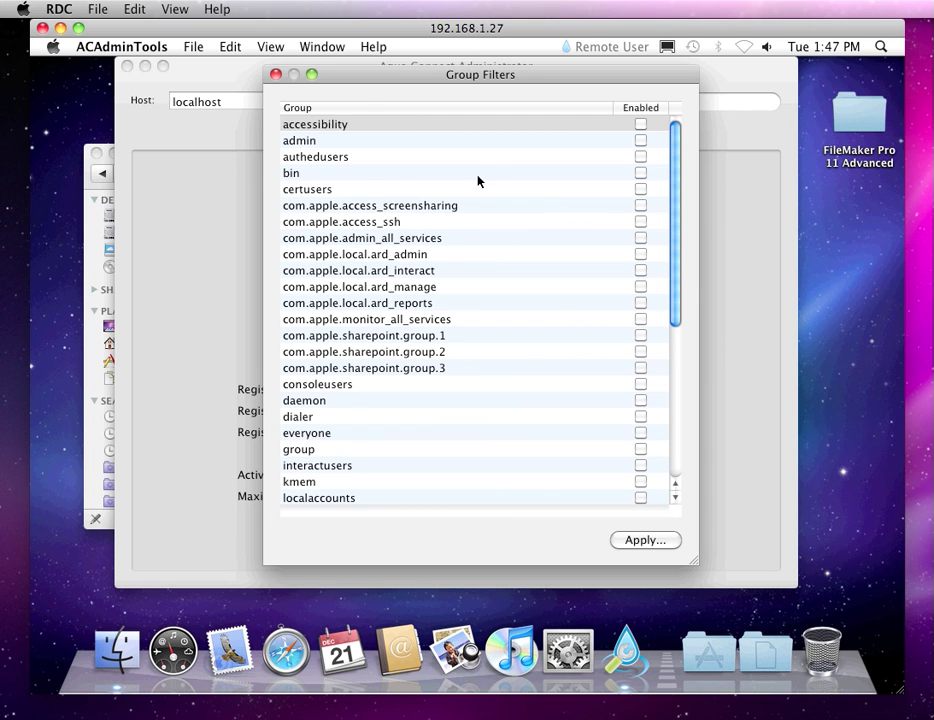
scroll(477, 178, "down", 6)
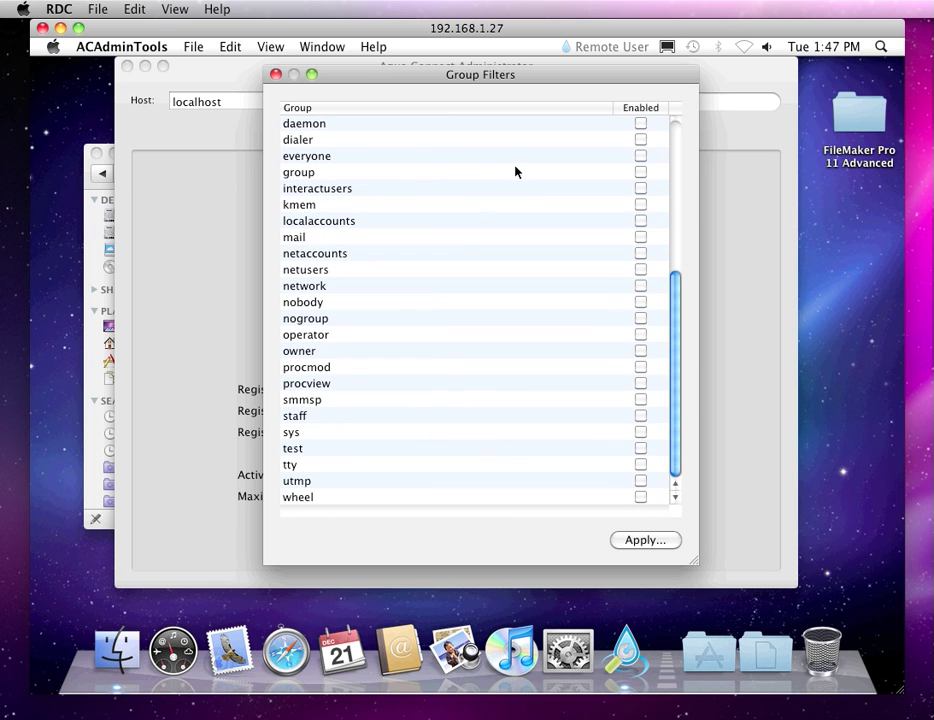
scroll(517, 178, "up", 5)
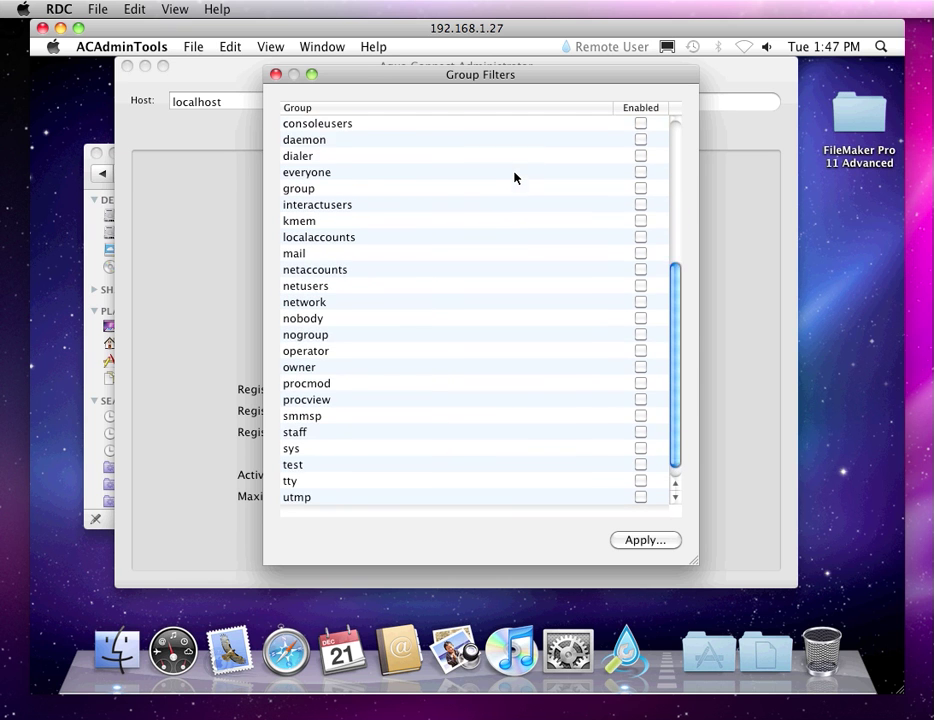